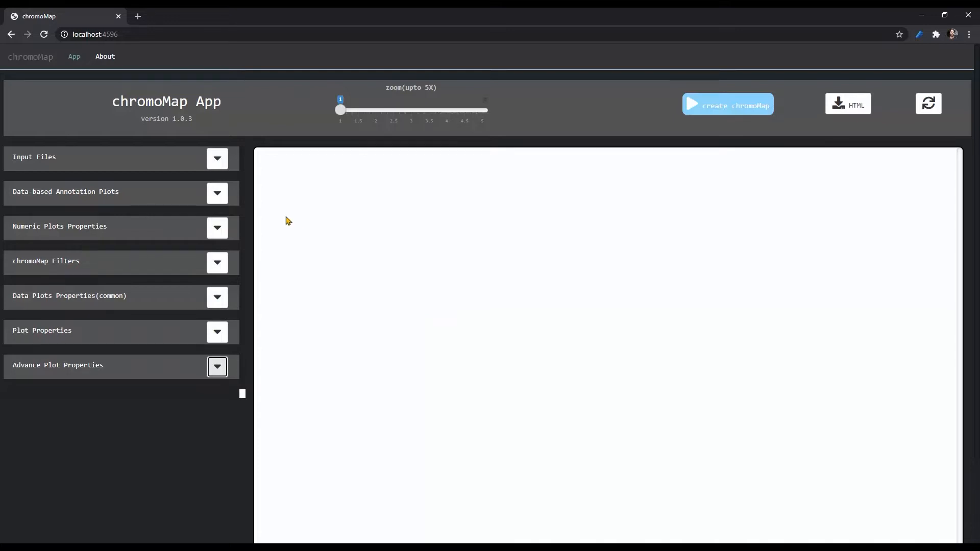
Step: Set the ploidy to 2 in the input settings and show the file selectors for ploidy 2
{"action": "left_click", "coordinate": [219, 163]}
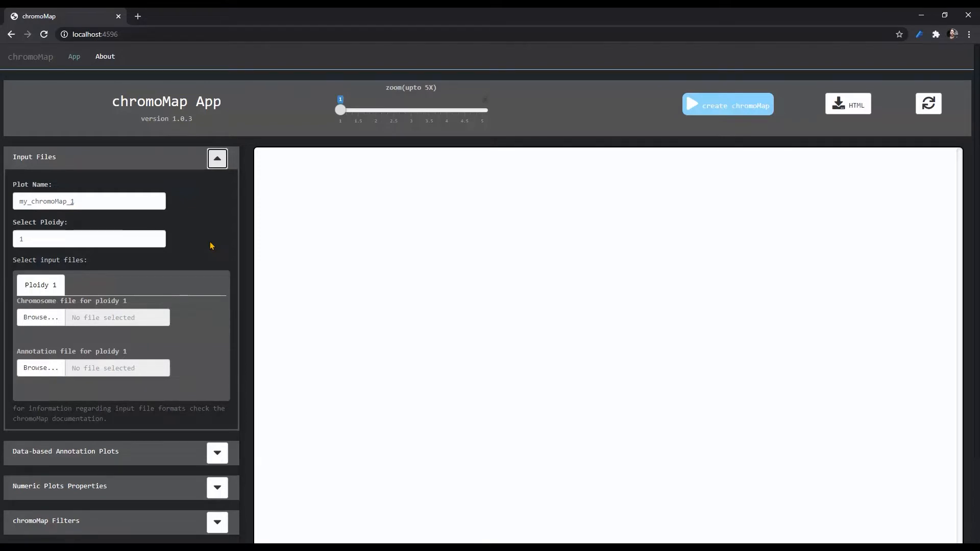
{"action": "left_click", "coordinate": [155, 238]}
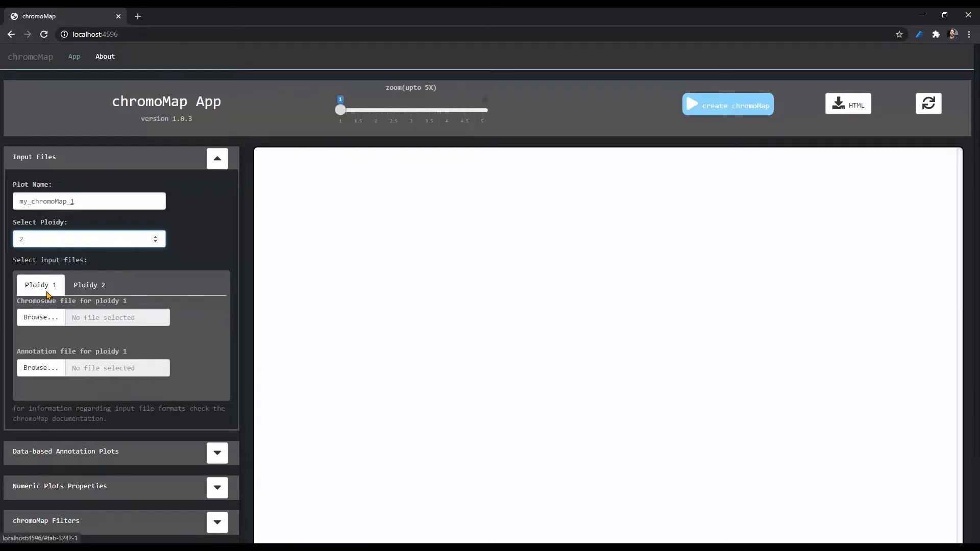
{"action": "left_click", "coordinate": [88, 290]}
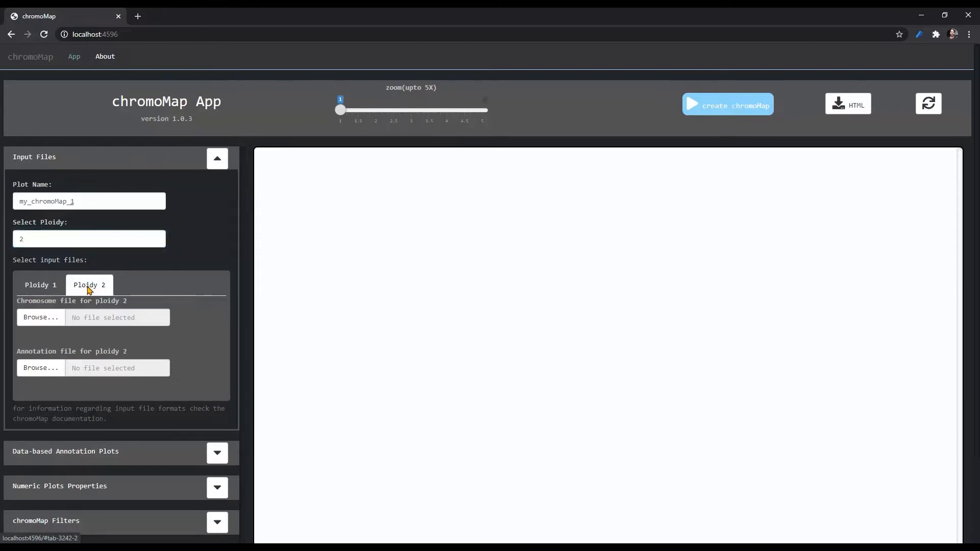
Step: Set the ploidy to 3 and review the chromosome and annotation file selectors of each ploidy
{"action": "left_click", "coordinate": [155, 236]}
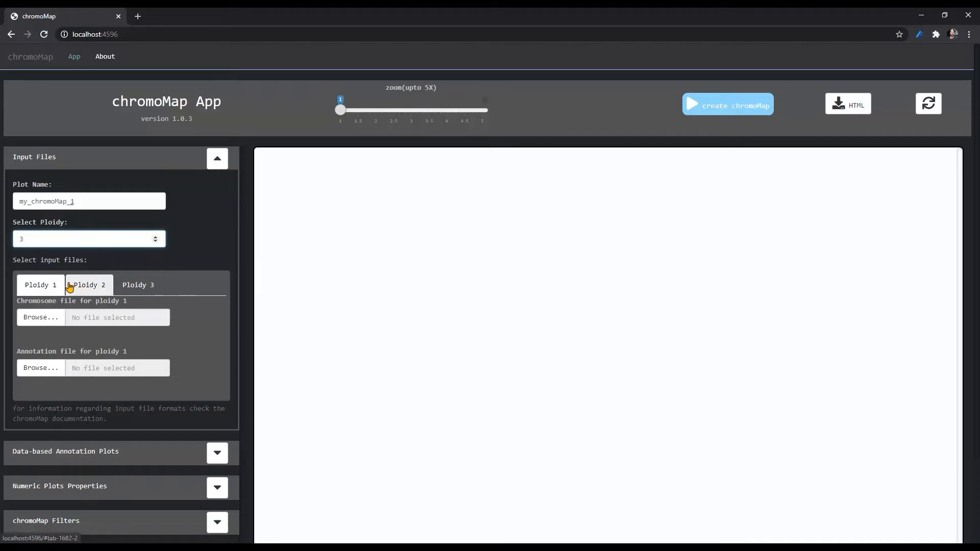
{"action": "left_click", "coordinate": [137, 285]}
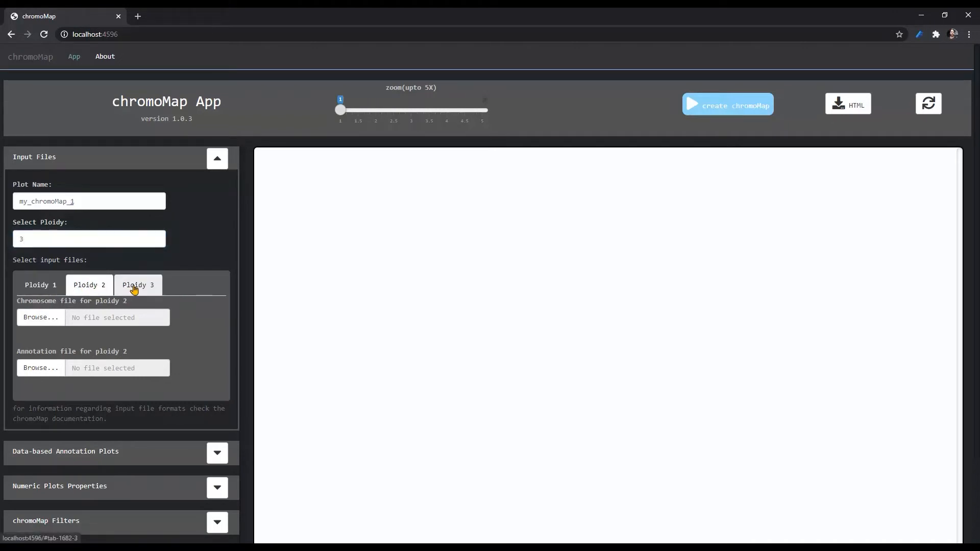
{"action": "left_click", "coordinate": [58, 289]}
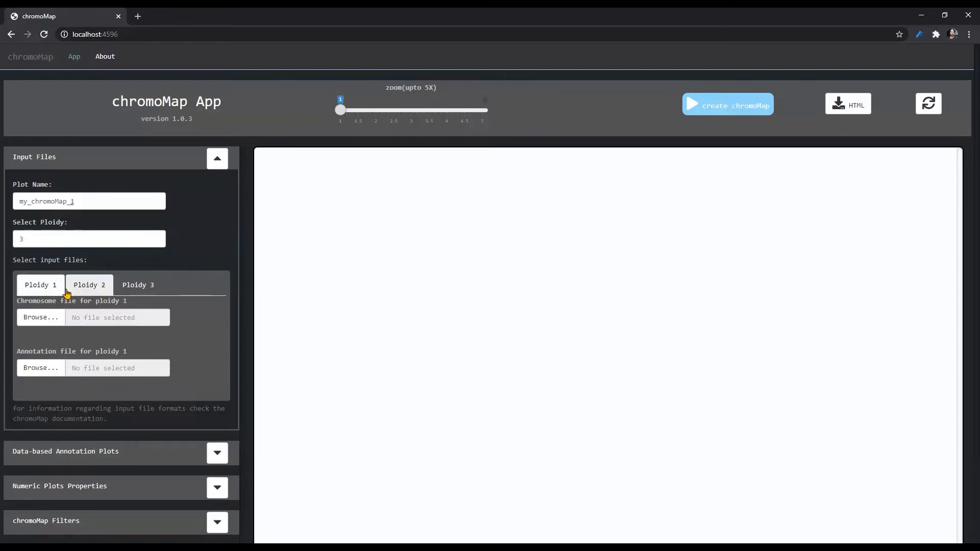
{"action": "left_click", "coordinate": [138, 286]}
{"action": "left_click", "coordinate": [50, 288]}
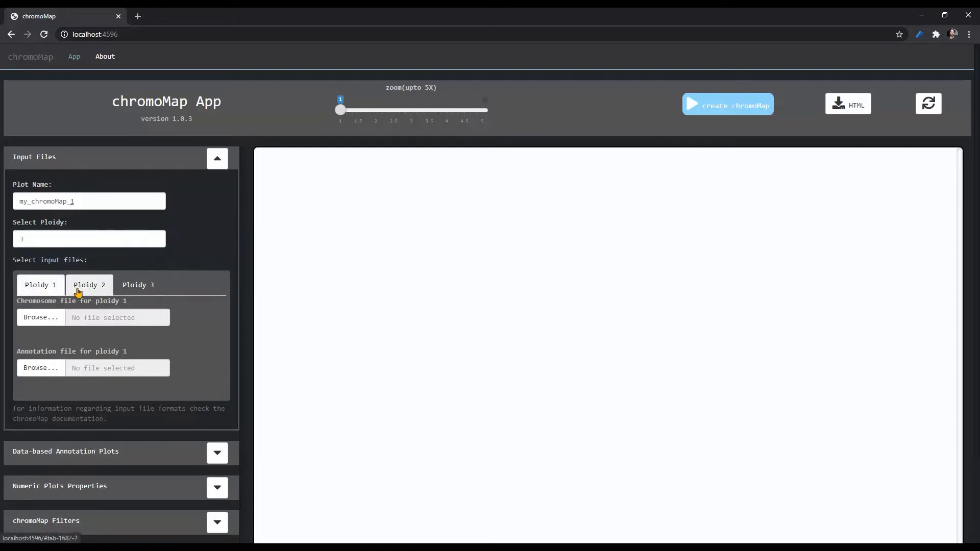
{"action": "left_click", "coordinate": [79, 291]}
{"action": "left_click", "coordinate": [137, 292]}
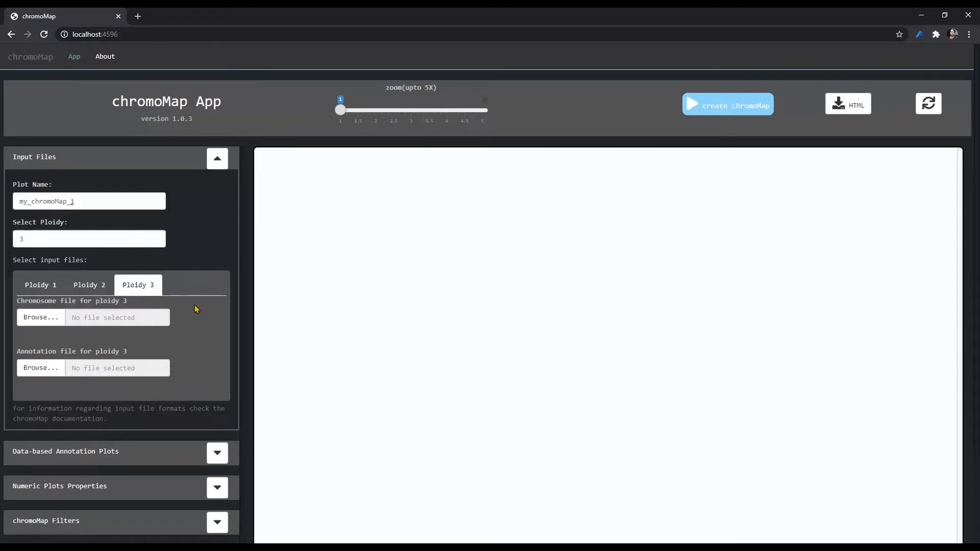
Step: Examine the numeric plot properties available separately for ploidy 1, ploidy 2 and ploidy 3
{"action": "scroll", "coordinate": [199, 286], "scroll_direction": "down", "scroll_amount": 1}
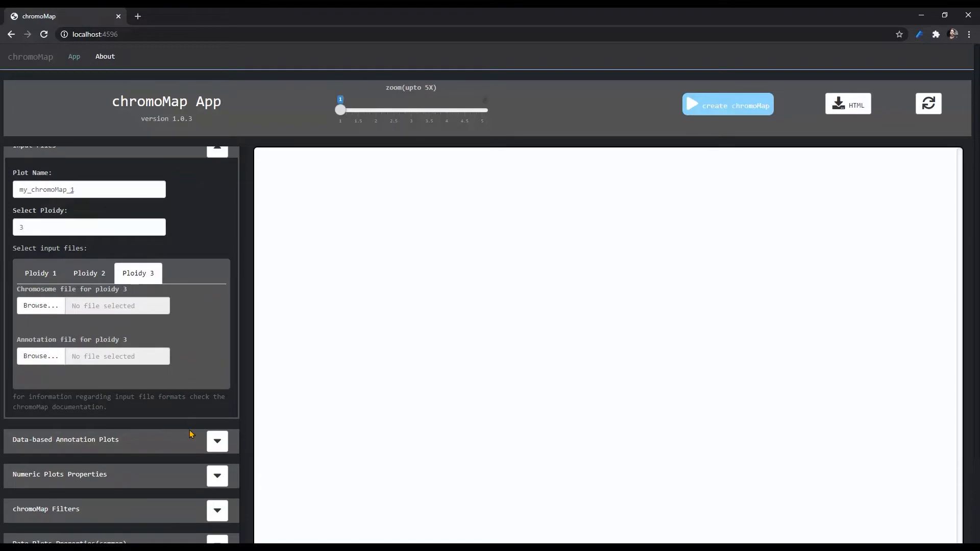
{"action": "left_click", "coordinate": [218, 478]}
{"action": "scroll", "coordinate": [194, 347], "scroll_direction": "down", "scroll_amount": 8}
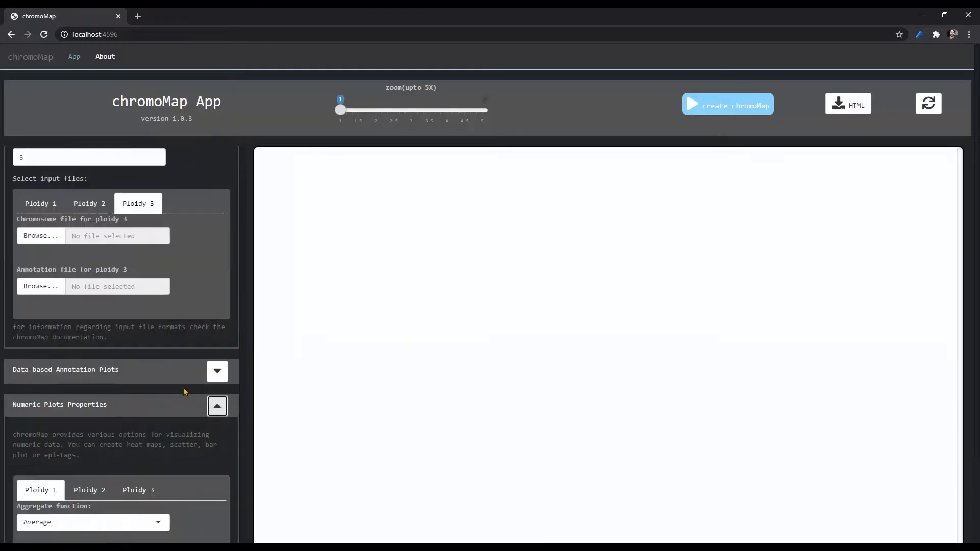
{"action": "scroll", "coordinate": [197, 337], "scroll_direction": "up", "scroll_amount": 2}
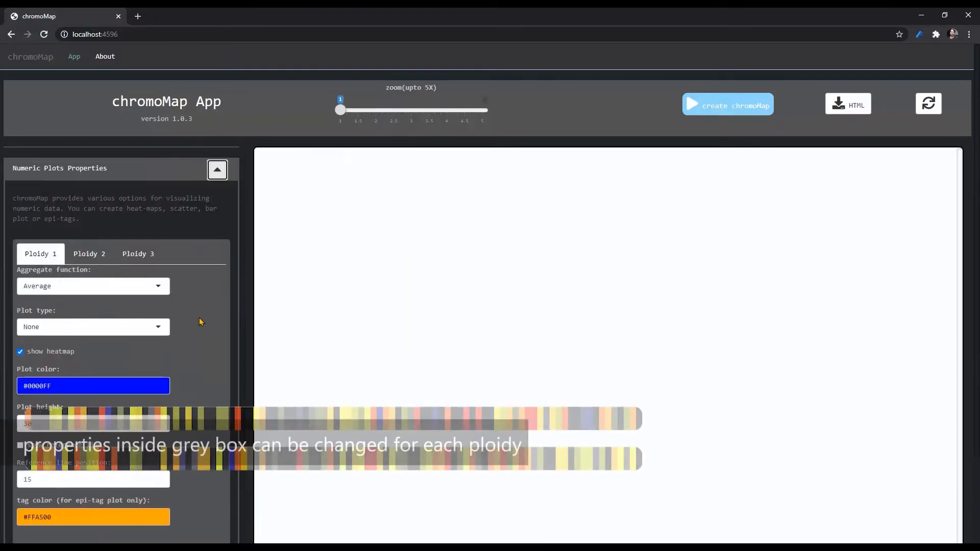
{"action": "left_click", "coordinate": [87, 254]}
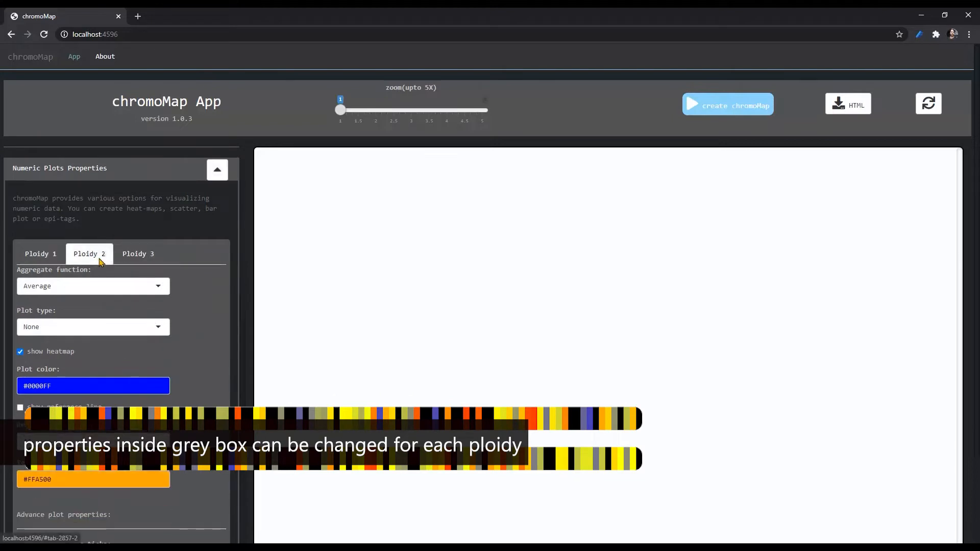
{"action": "left_click", "coordinate": [139, 255]}
{"action": "left_click", "coordinate": [41, 254]}
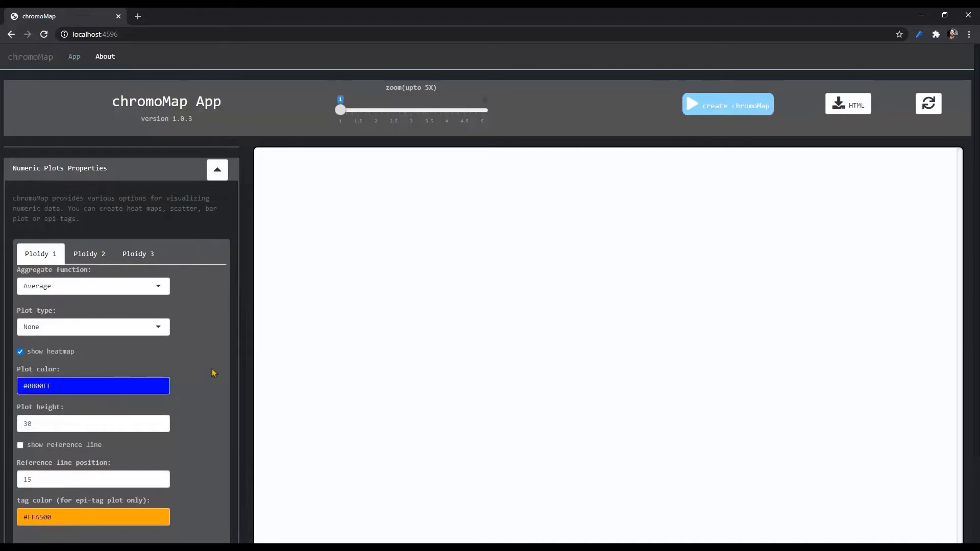
{"action": "left_click", "coordinate": [94, 256]}
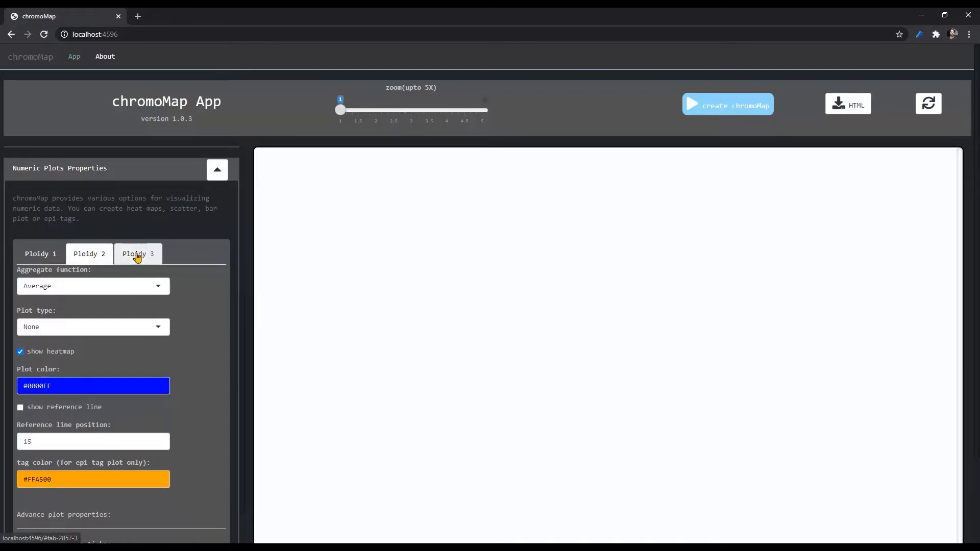
{"action": "left_click", "coordinate": [51, 256]}
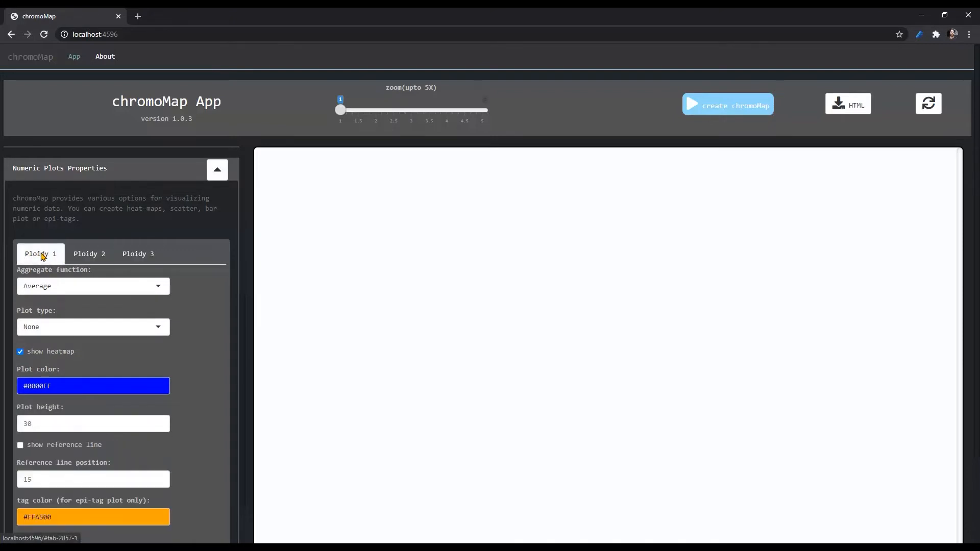
{"action": "left_click", "coordinate": [85, 258]}
{"action": "left_click", "coordinate": [128, 255]}
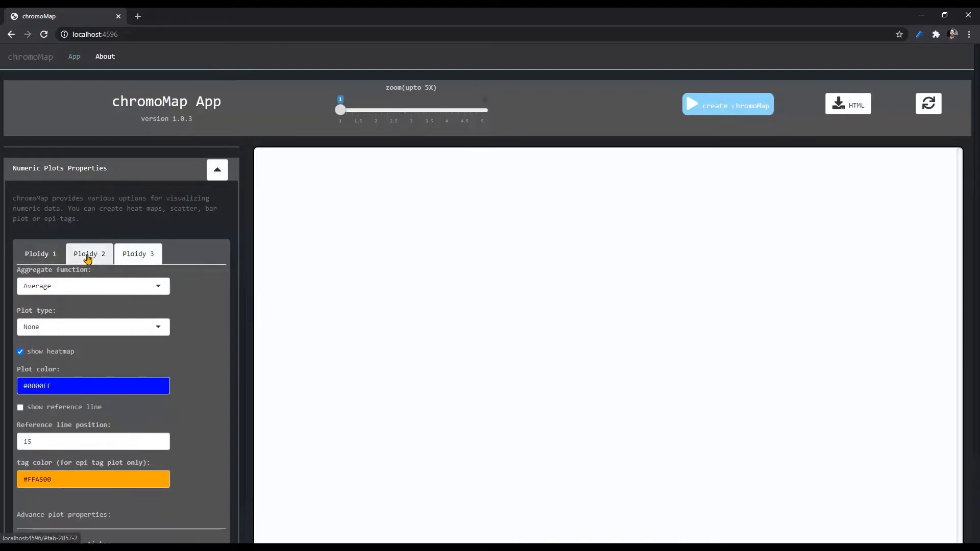
{"action": "left_click", "coordinate": [88, 255]}
{"action": "left_click", "coordinate": [44, 258]}
{"action": "left_click", "coordinate": [90, 254]}
{"action": "left_click", "coordinate": [132, 257]}
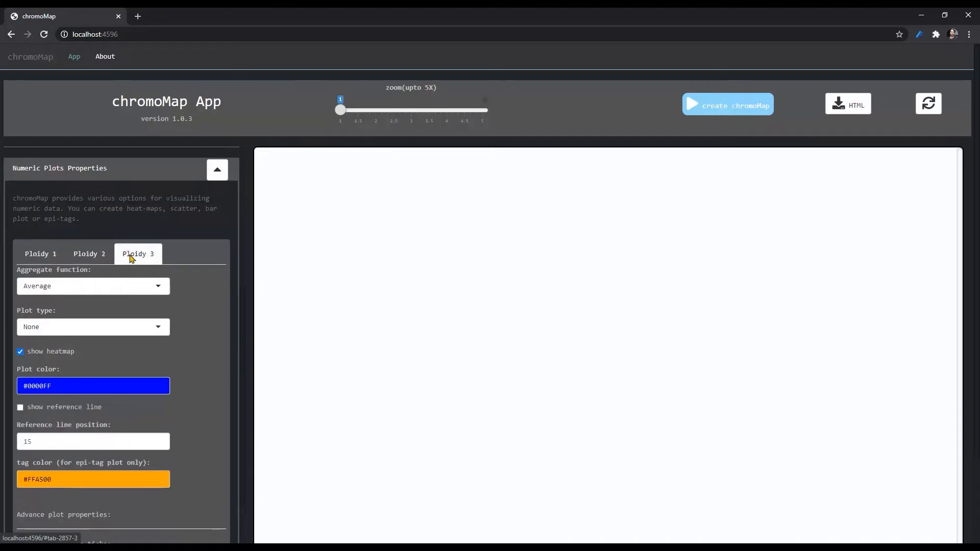
{"action": "left_click", "coordinate": [51, 257]}
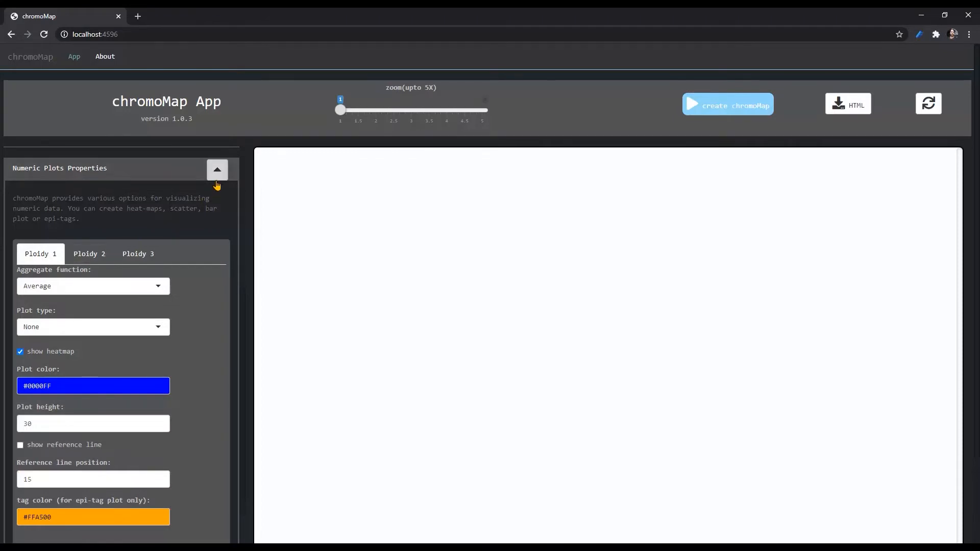
Step: Reset the app to its default settings and set the ploidy to 2
{"action": "left_click", "coordinate": [927, 107]}
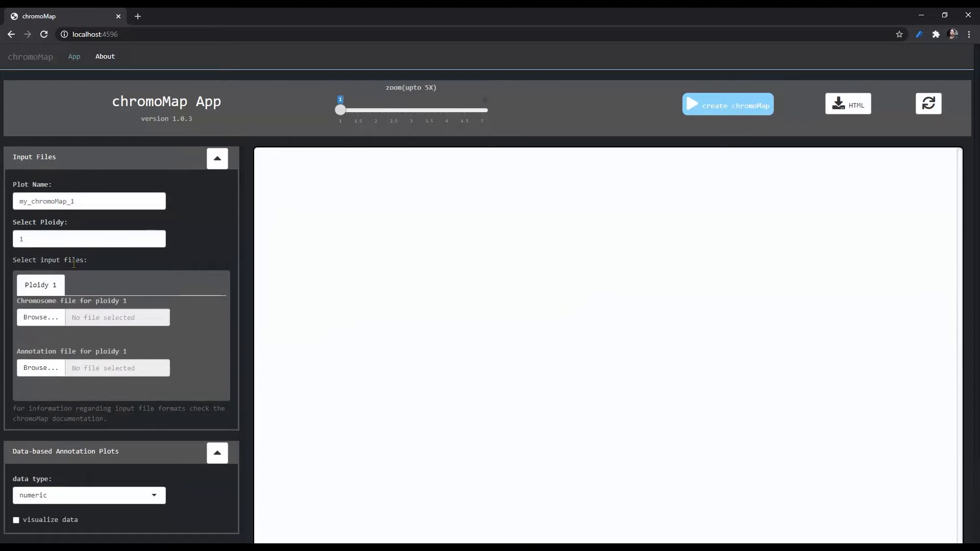
{"action": "left_click", "coordinate": [155, 237]}
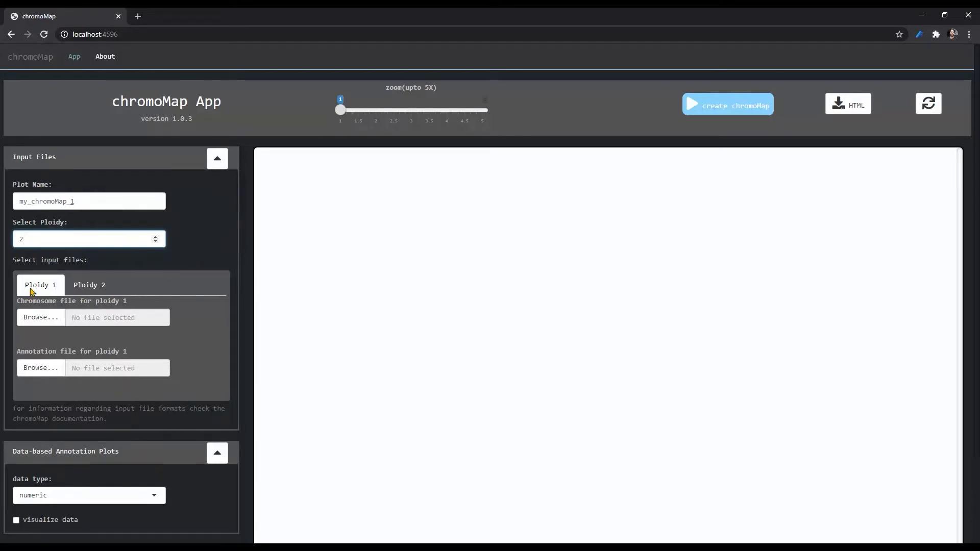
Step: Load chr_file_without_centromere as the chromosome file and annotation_pos as the annotation file for ploidy 1
{"action": "left_click", "coordinate": [41, 321]}
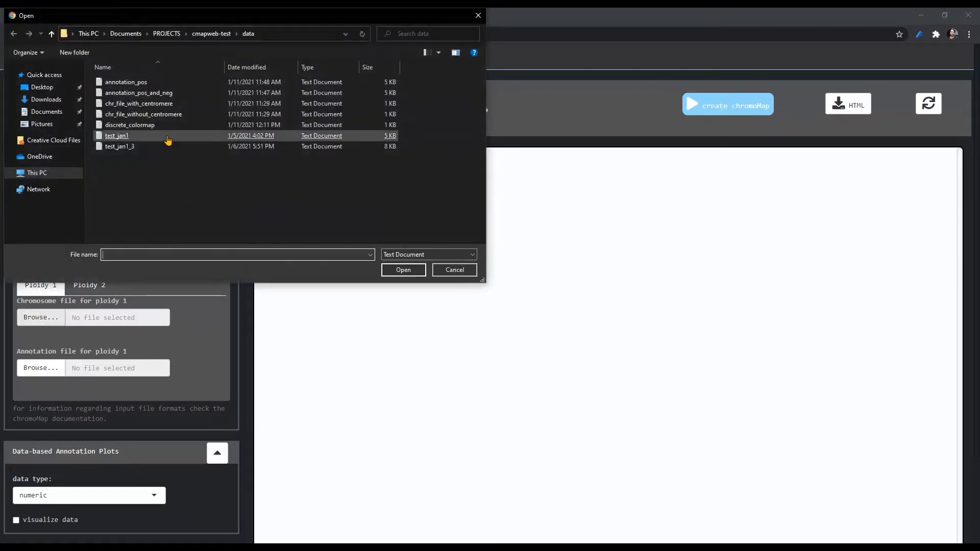
{"action": "double_click", "coordinate": [180, 114]}
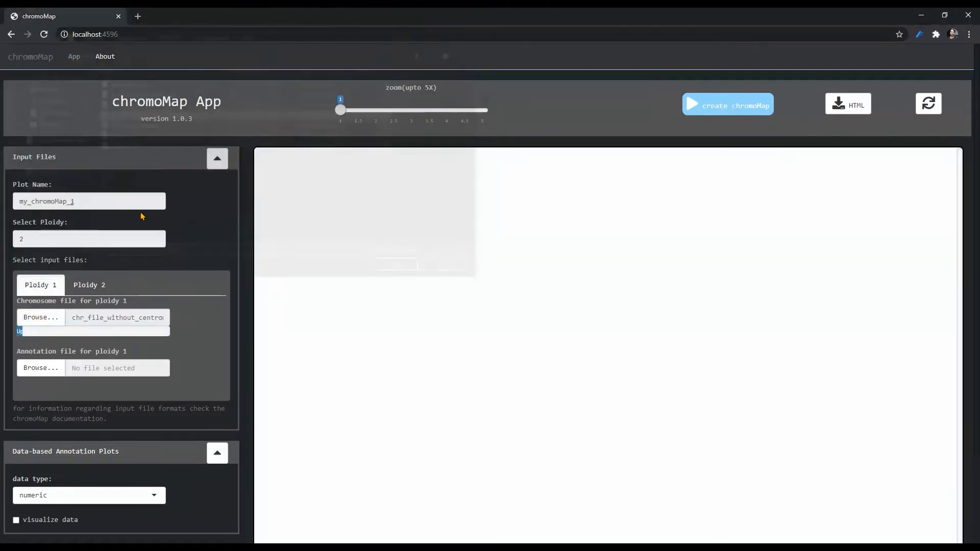
{"action": "left_click", "coordinate": [48, 365]}
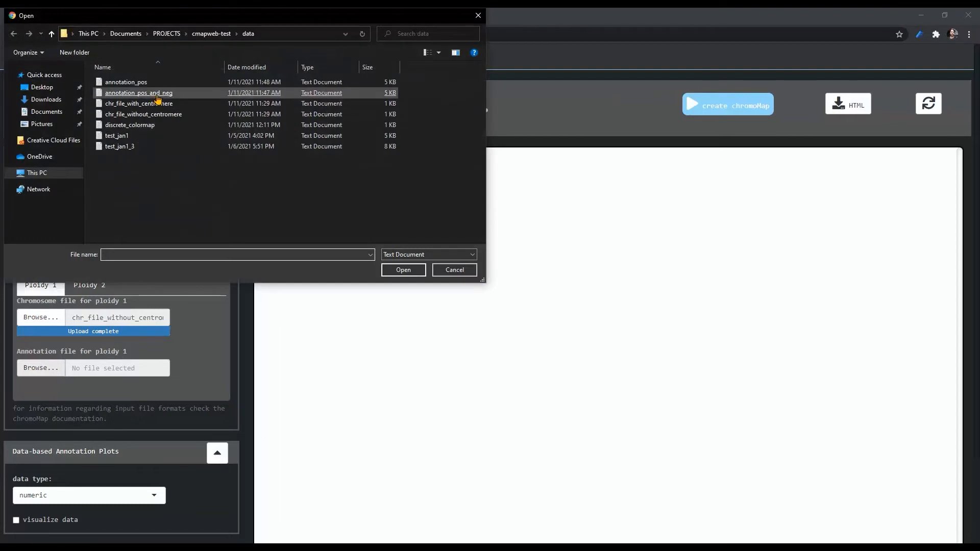
{"action": "double_click", "coordinate": [163, 83]}
Step: Load chr_file_without_centromere as the chromosome file and annotation_pos_and_neg as the annotation file for ploidy 2
{"action": "left_click", "coordinate": [90, 286]}
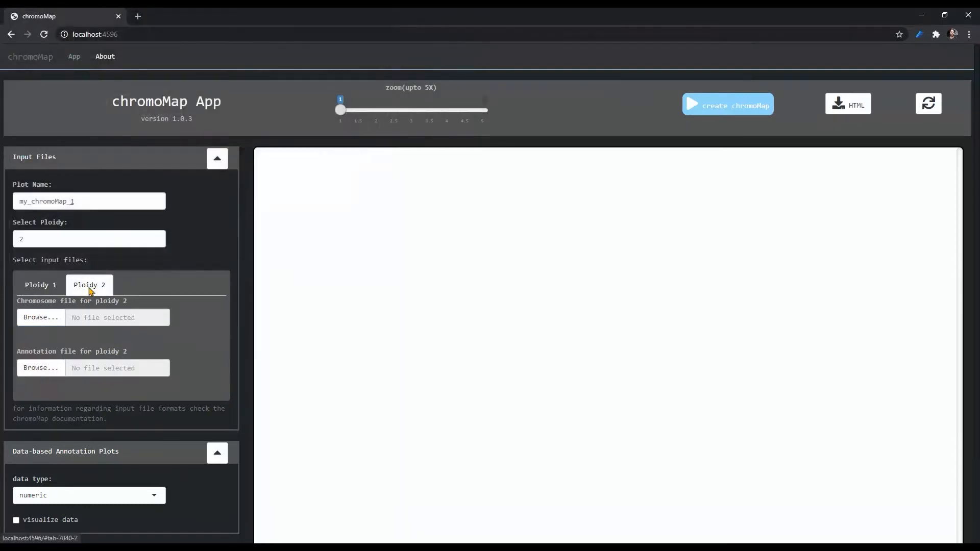
{"action": "left_click", "coordinate": [39, 321]}
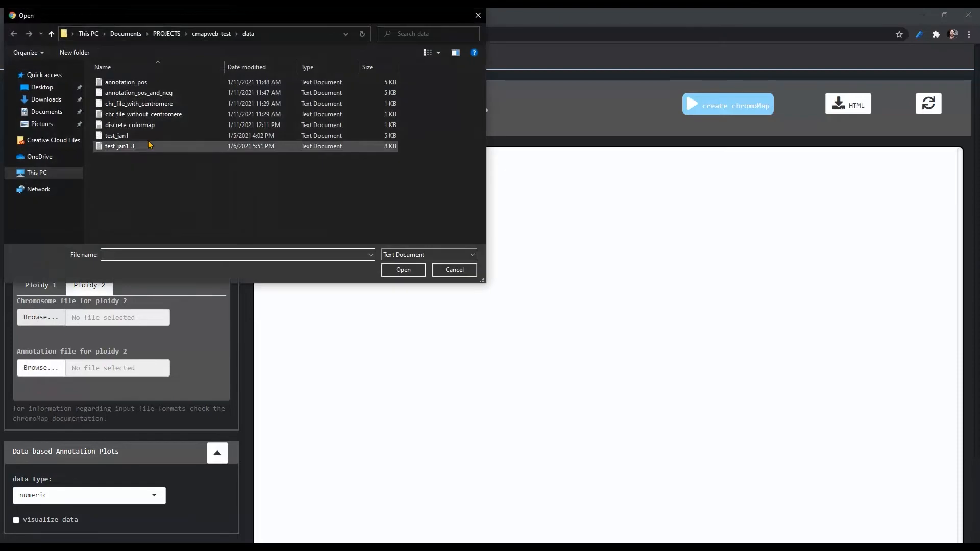
{"action": "double_click", "coordinate": [162, 116]}
{"action": "left_click", "coordinate": [39, 368]}
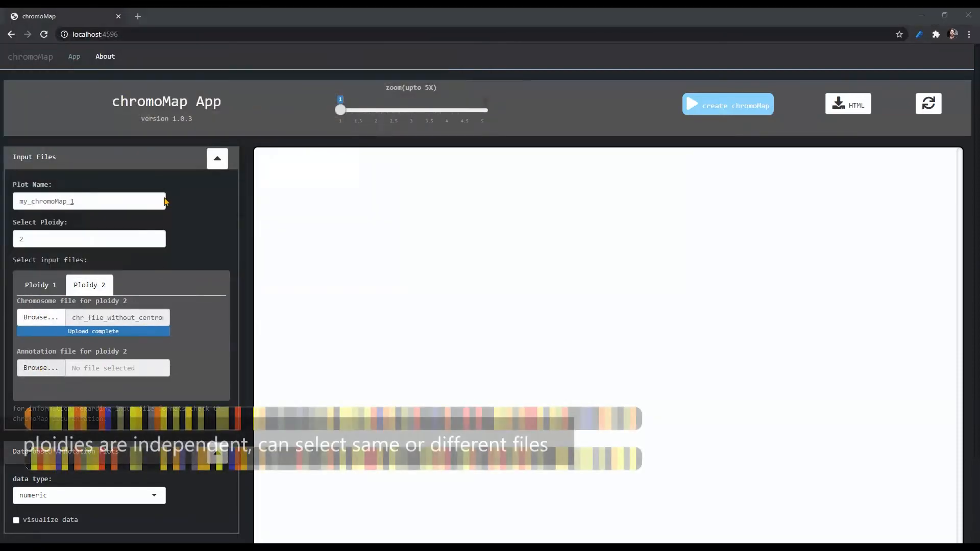
{"action": "double_click", "coordinate": [169, 94]}
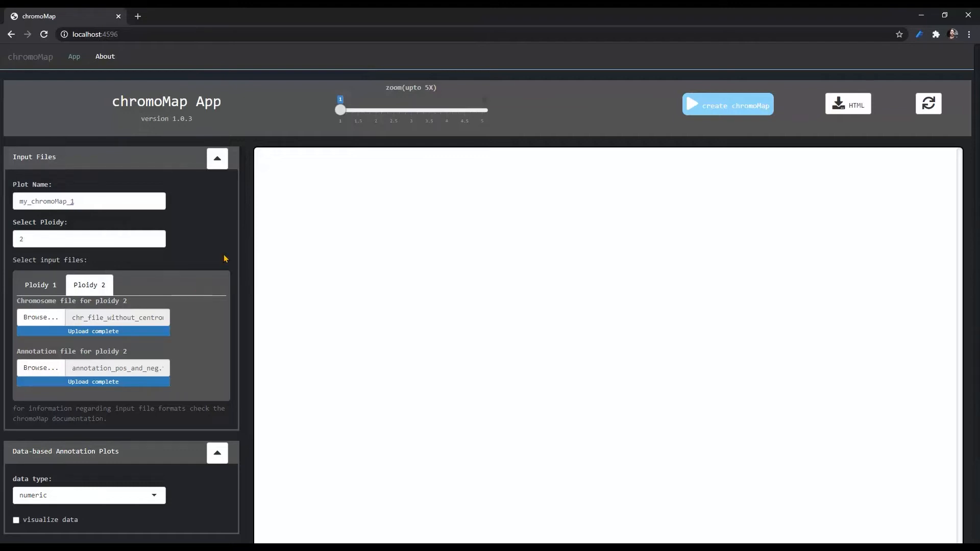
Step: Create the chromoMap from the loaded files and set its zoom to 2
{"action": "left_click", "coordinate": [737, 107]}
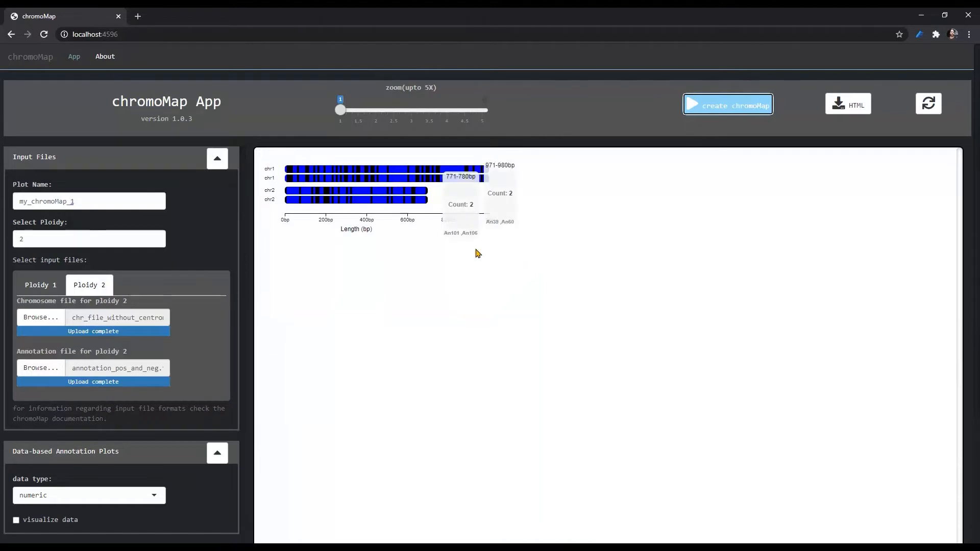
{"action": "left_click", "coordinate": [359, 110]}
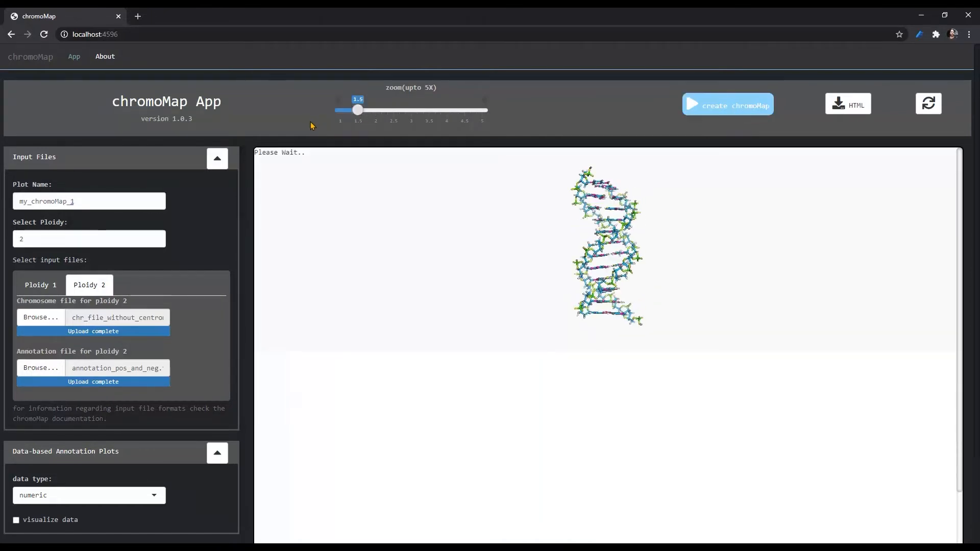
{"action": "left_click", "coordinate": [379, 111]}
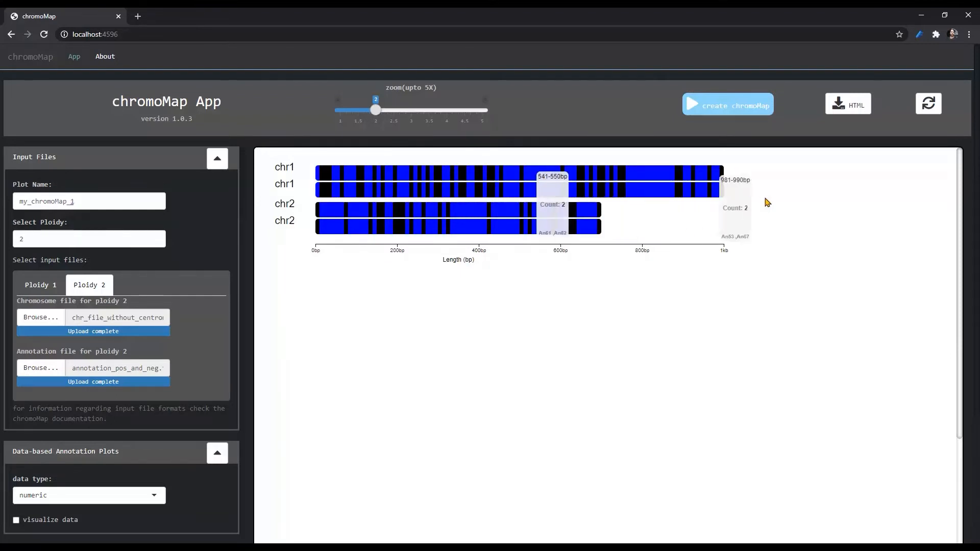
{"action": "left_click", "coordinate": [40, 285]}
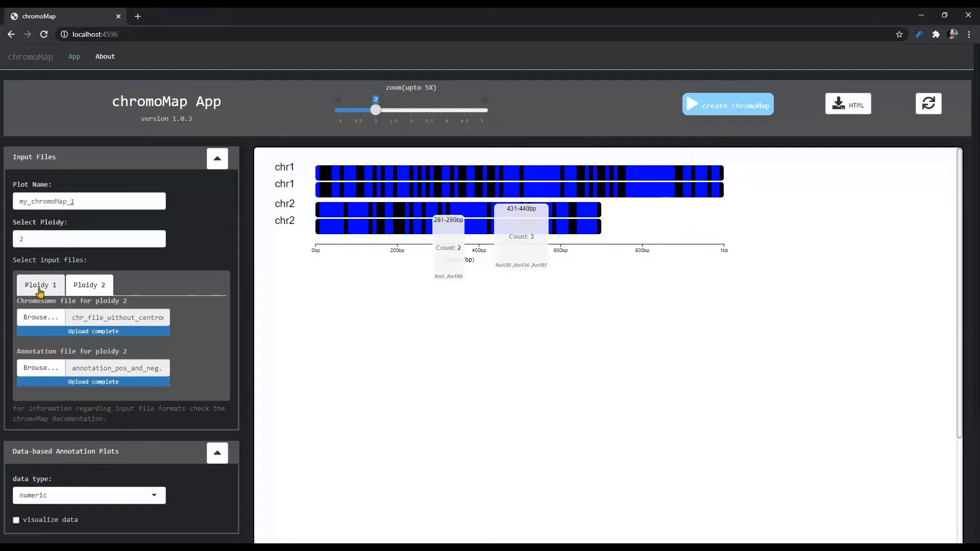
{"action": "left_click", "coordinate": [84, 286]}
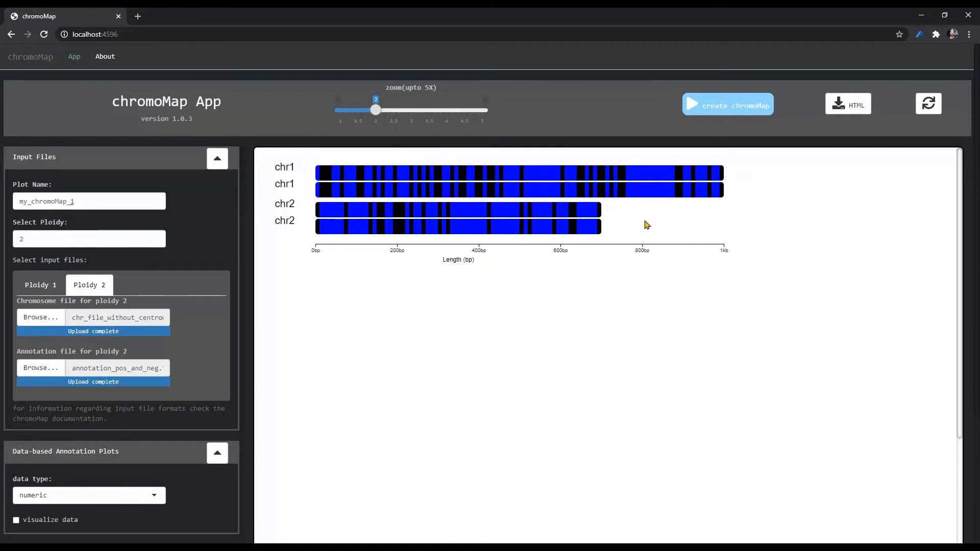
Step: Collapse the settings sections from Input Files through Data Plots Properties(common), leaving Plot Properties expanded
{"action": "left_click", "coordinate": [218, 162]}
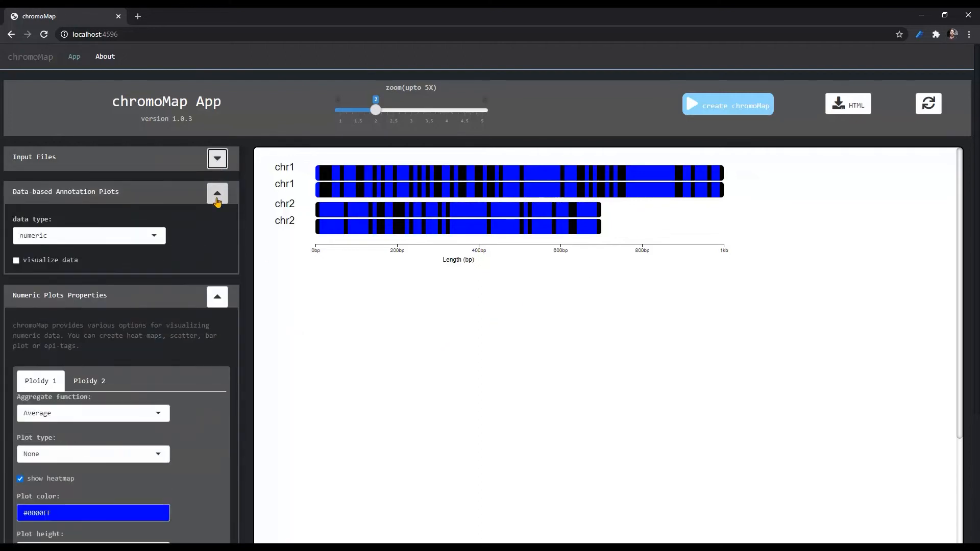
{"action": "left_click", "coordinate": [217, 199]}
{"action": "left_click", "coordinate": [218, 236]}
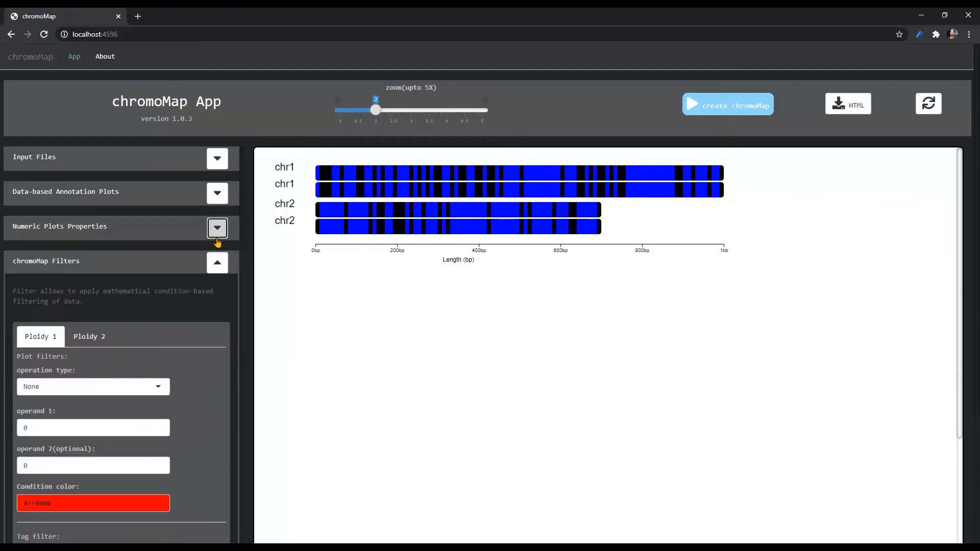
{"action": "left_click", "coordinate": [218, 263]}
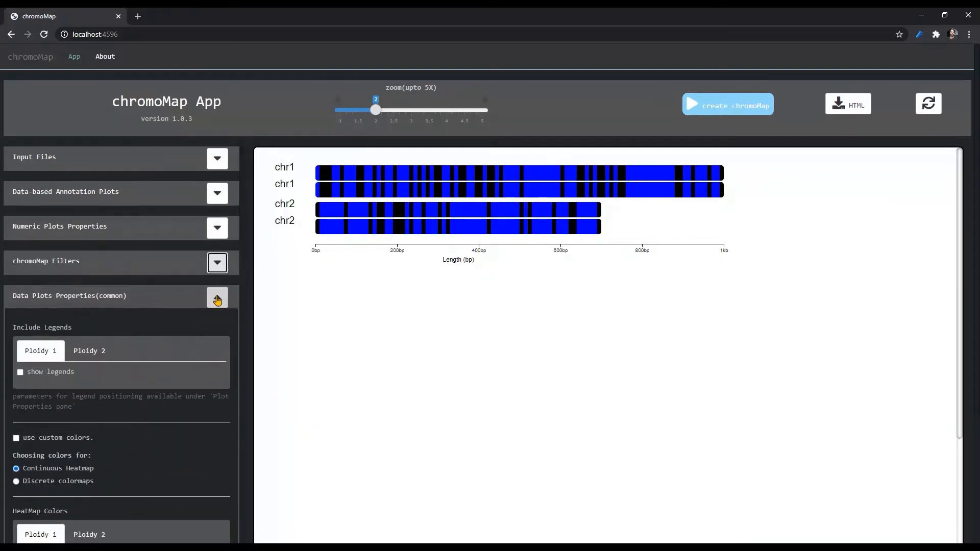
{"action": "left_click", "coordinate": [217, 298]}
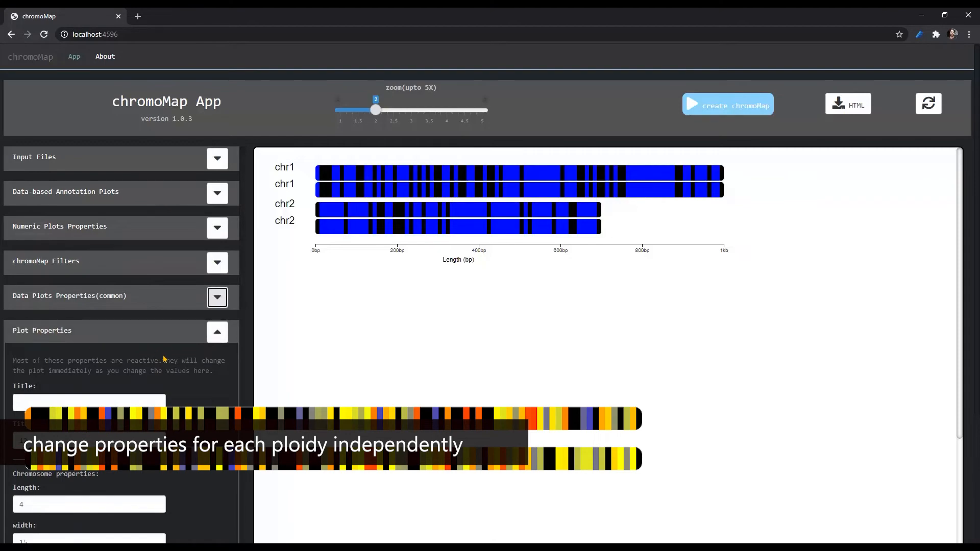
Step: Set the annotation color for ploidy 1 to a turquoise green-blue in the chromosome colors of Plot Properties
{"action": "scroll", "coordinate": [164, 333], "scroll_direction": "down", "scroll_amount": 3}
{"action": "scroll", "coordinate": [165, 332], "scroll_direction": "down", "scroll_amount": 8}
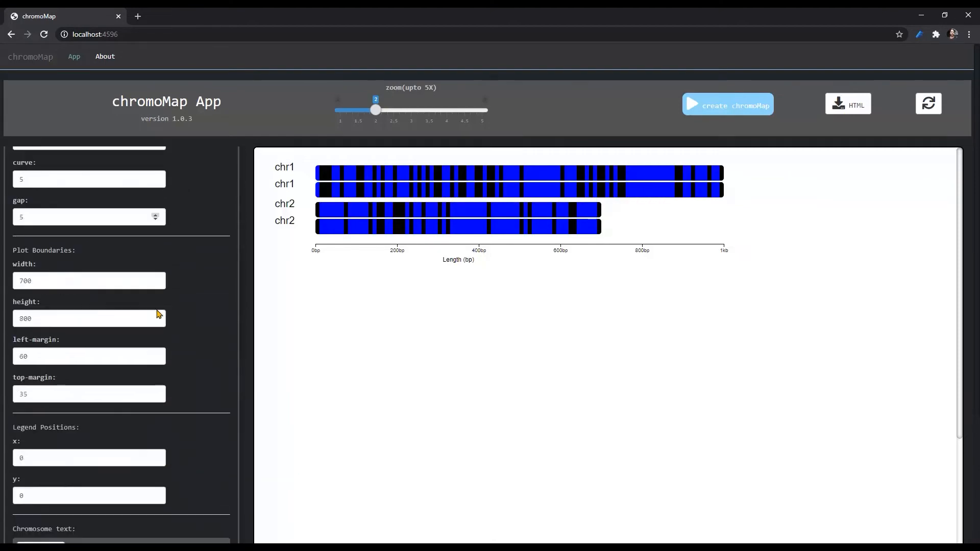
{"action": "scroll", "coordinate": [159, 314], "scroll_direction": "down", "scroll_amount": 2}
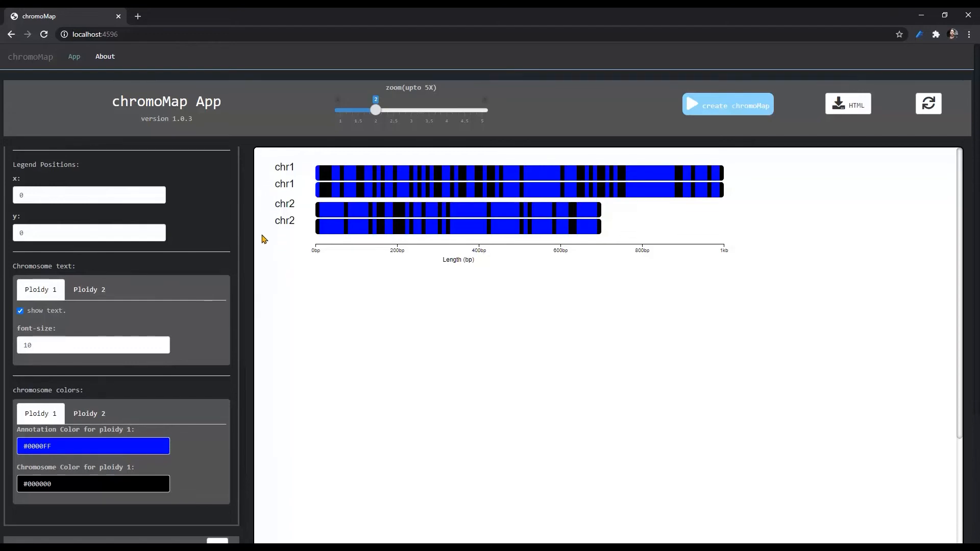
{"action": "left_click", "coordinate": [94, 446]}
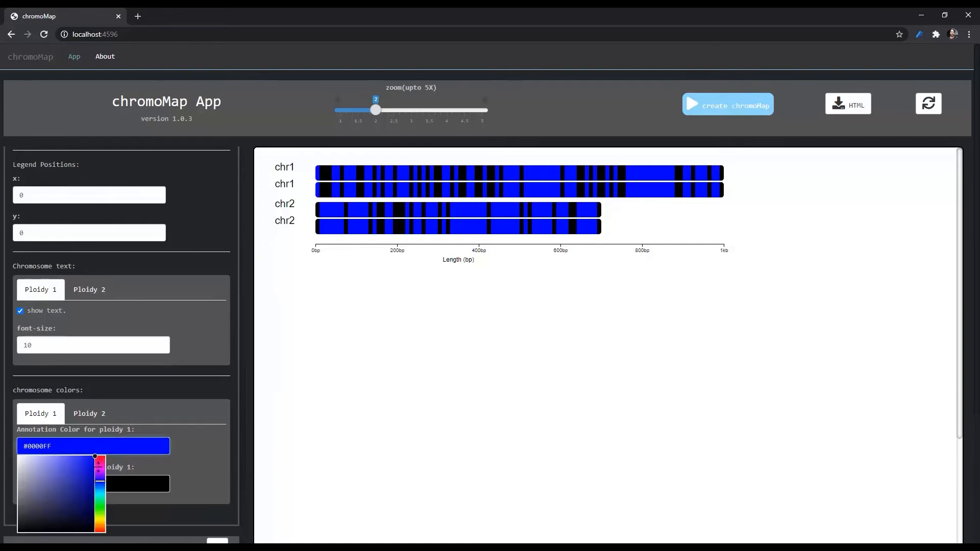
{"action": "left_click", "coordinate": [99, 496]}
{"action": "left_click", "coordinate": [207, 407]}
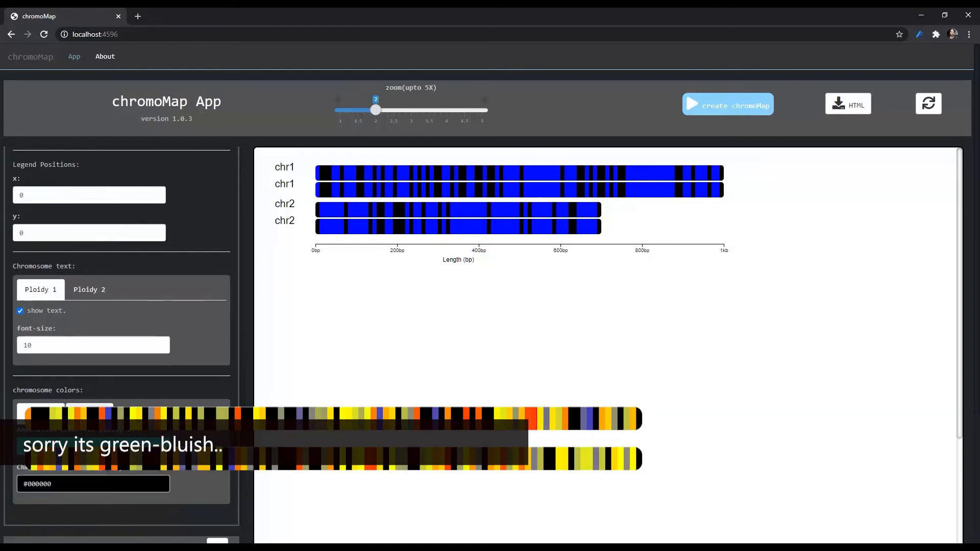
Step: Set the annotation color for ploidy 2 to orange #FF7300 and recreate the chromoMap
{"action": "left_click", "coordinate": [90, 414]}
{"action": "left_click", "coordinate": [107, 446]}
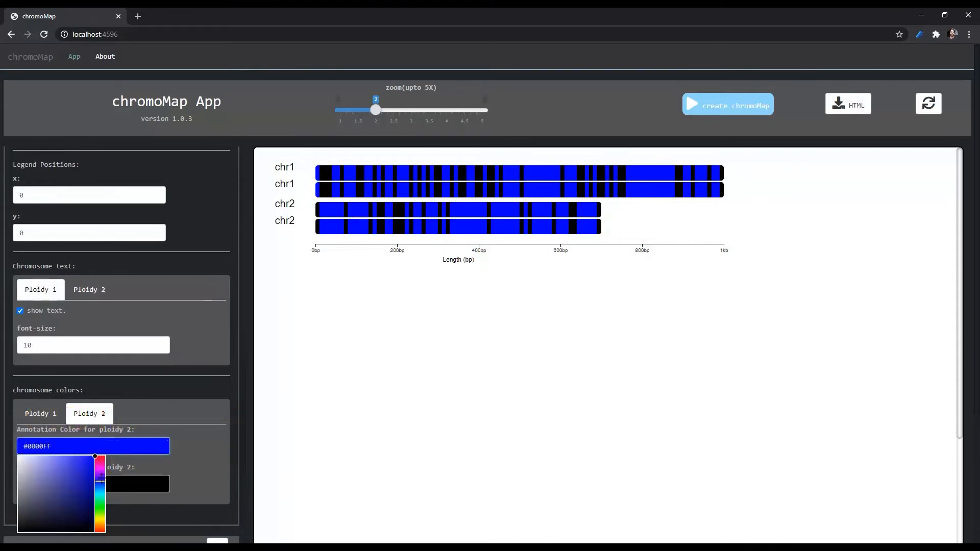
{"action": "left_click", "coordinate": [100, 526]}
{"action": "left_click", "coordinate": [191, 473]}
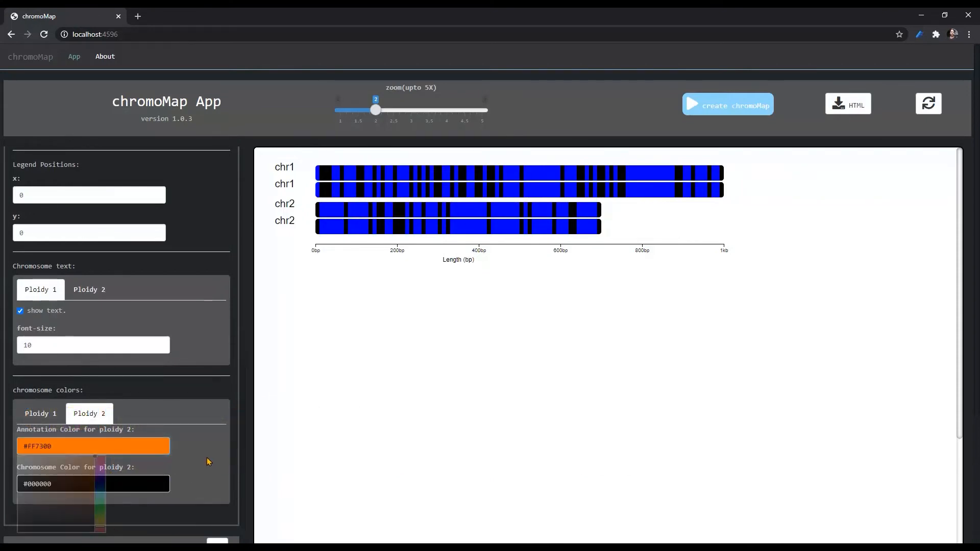
{"action": "left_click", "coordinate": [738, 108]}
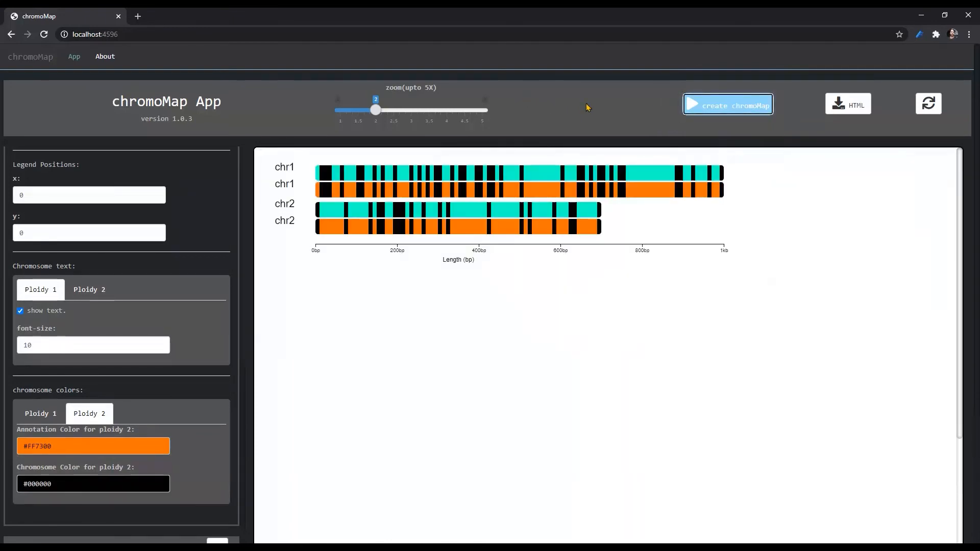
{"action": "left_click", "coordinate": [44, 416]}
{"action": "left_click", "coordinate": [84, 419]}
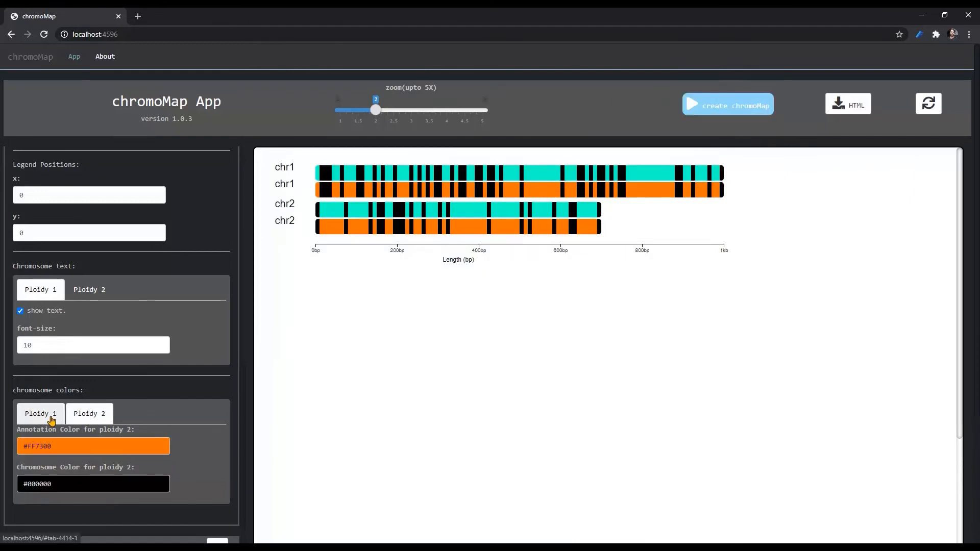
{"action": "left_click", "coordinate": [49, 419]}
{"action": "left_click", "coordinate": [87, 419]}
{"action": "left_click", "coordinate": [52, 418]}
{"action": "left_click", "coordinate": [79, 417]}
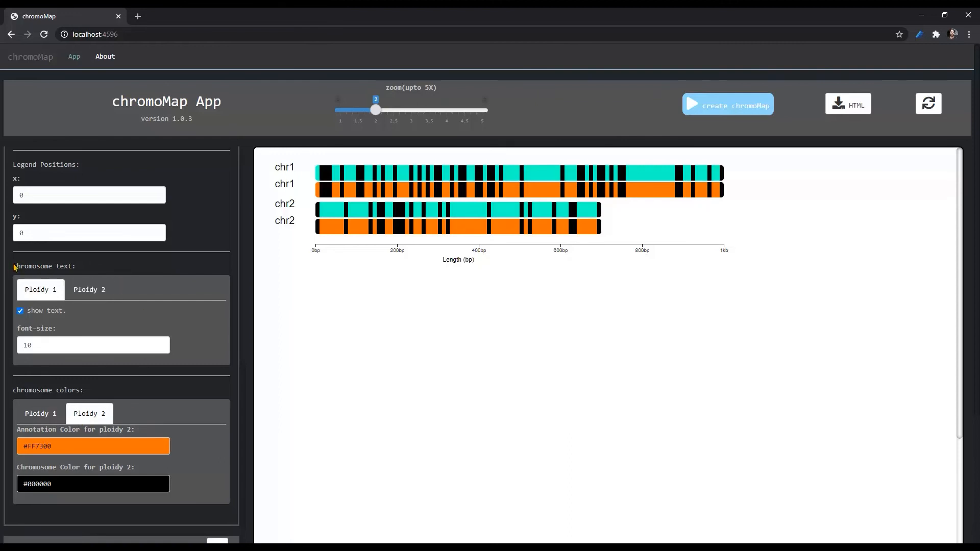
{"action": "left_click_drag", "start_coordinate": [15, 267], "coordinate": [72, 266]}
{"action": "left_click", "coordinate": [72, 264]}
{"action": "left_click_drag", "start_coordinate": [13, 266], "coordinate": [82, 267]}
{"action": "left_click", "coordinate": [69, 266]}
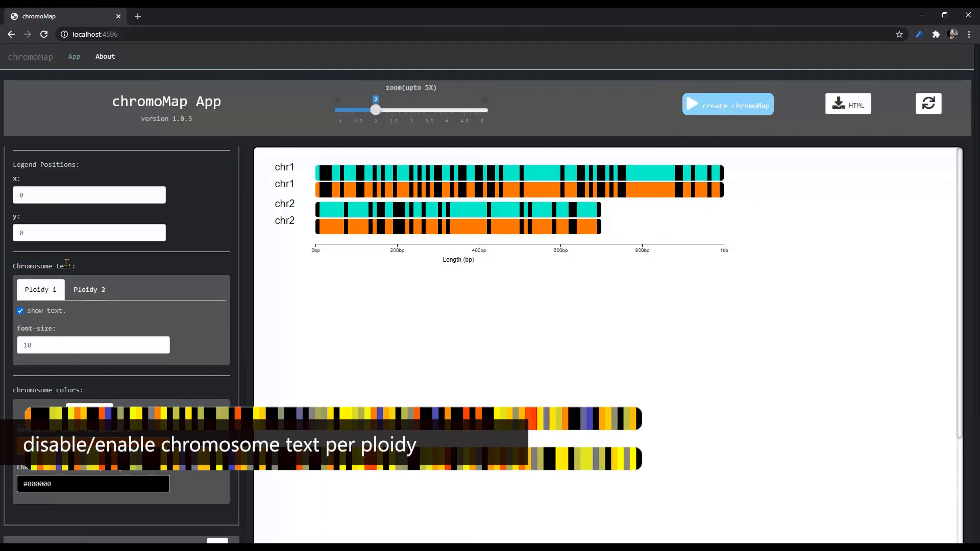
Step: Turn off the chromosome text for ploidy 2 and recreate the chromoMap
{"action": "left_click", "coordinate": [86, 291]}
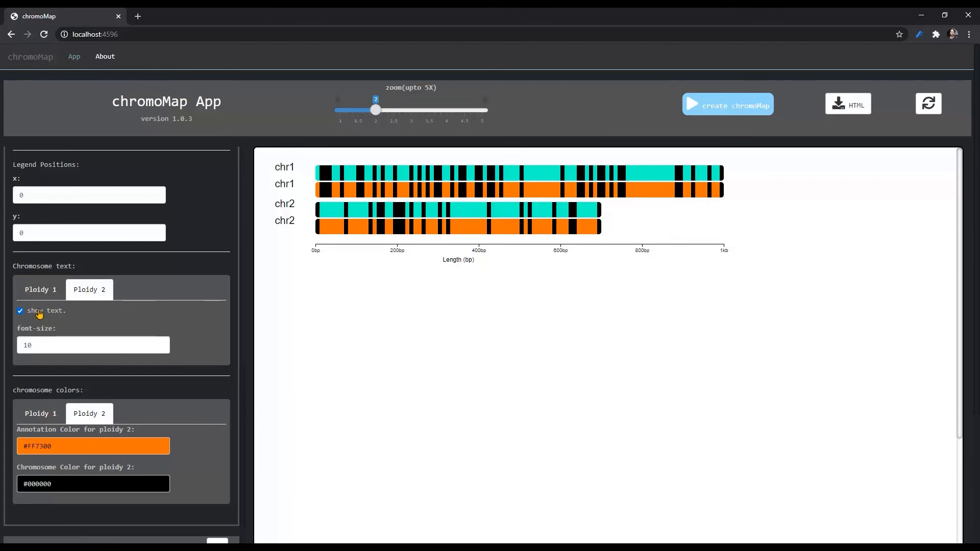
{"action": "left_click", "coordinate": [39, 290]}
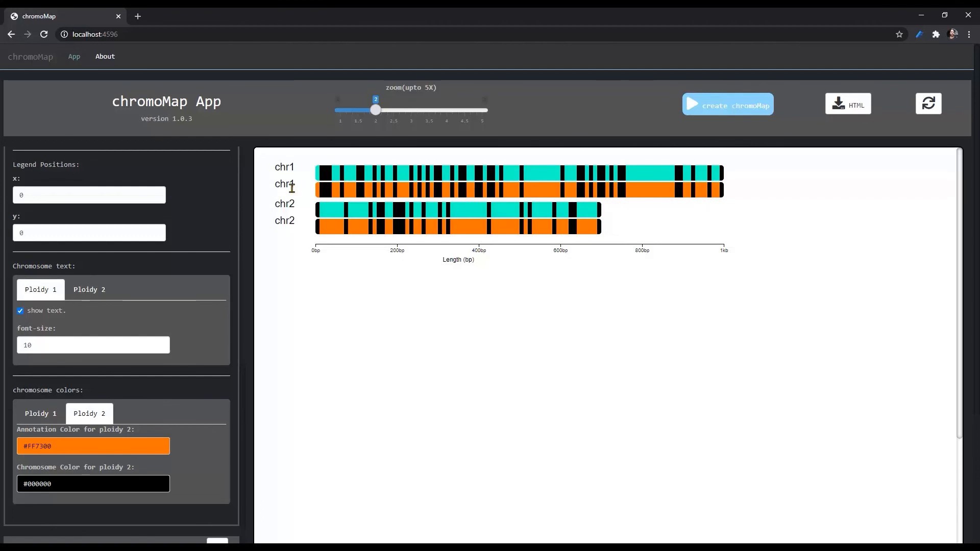
{"action": "left_click", "coordinate": [92, 295]}
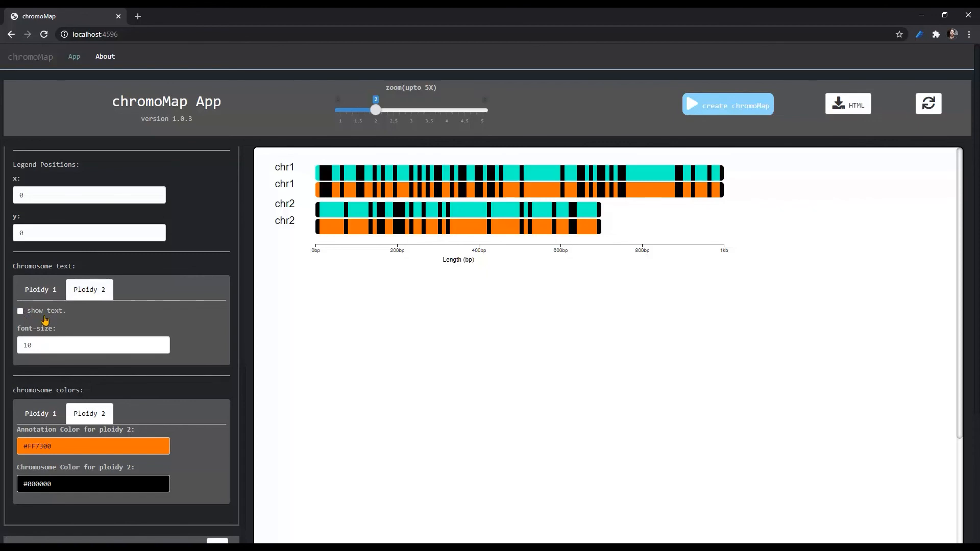
{"action": "left_click", "coordinate": [702, 107]}
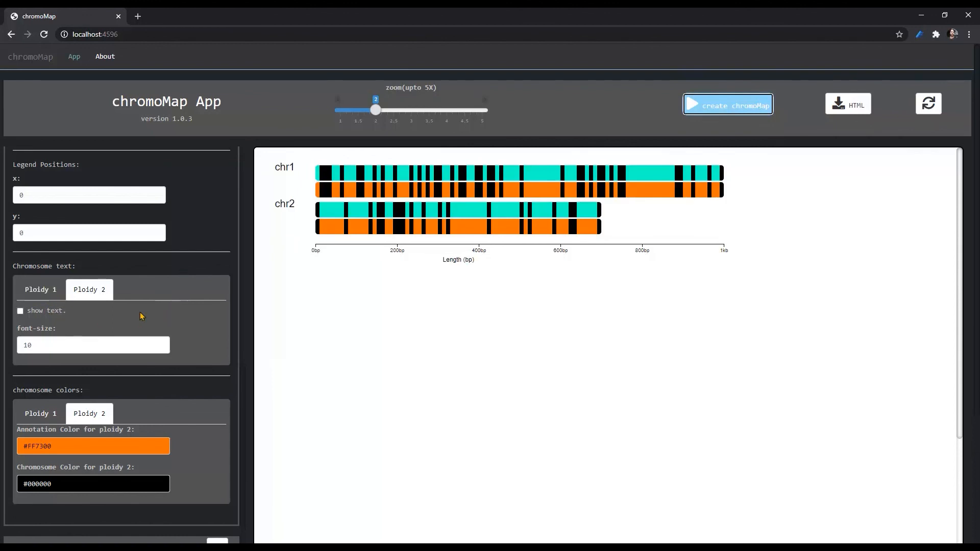
{"action": "left_click", "coordinate": [41, 289]}
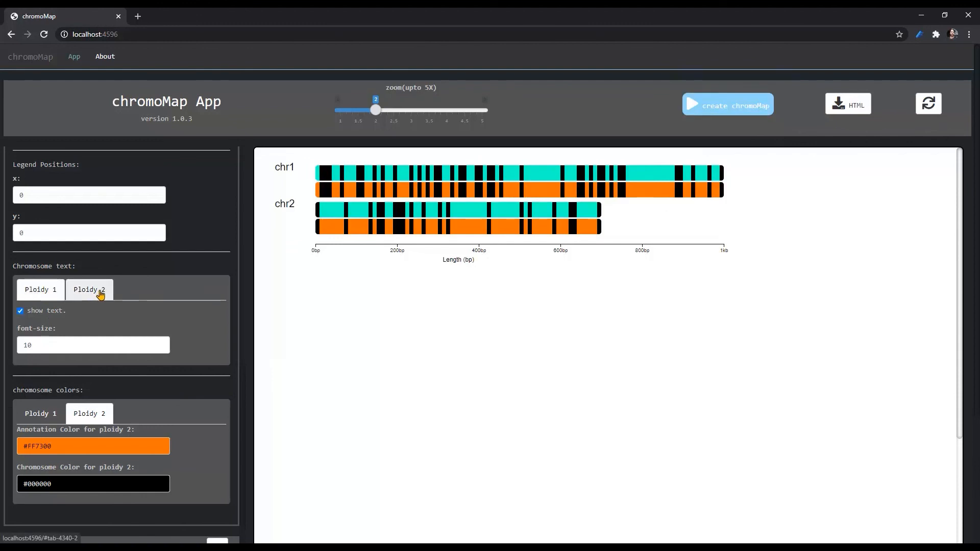